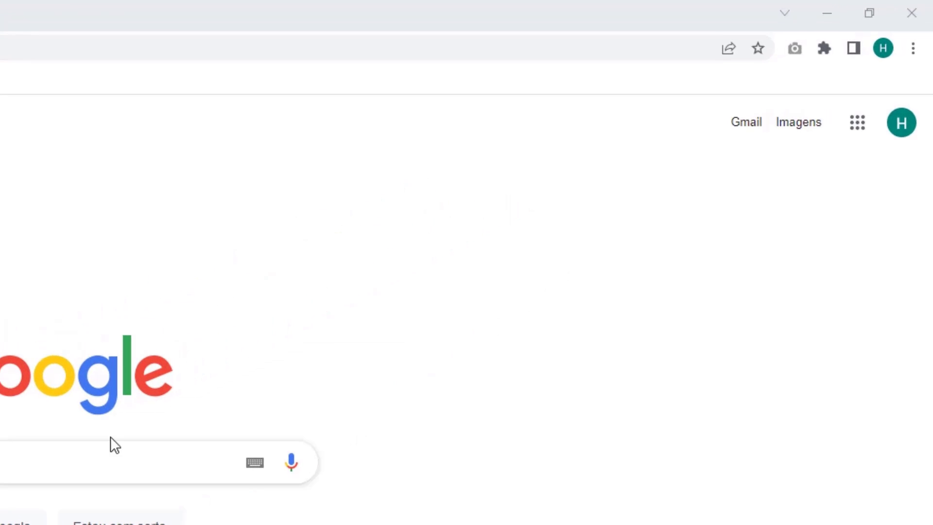
# Step: Clear the last hour's browsing data in Chrome, including cookies and cached images and files but excluding the browsing history
pyautogui.click(913, 48)
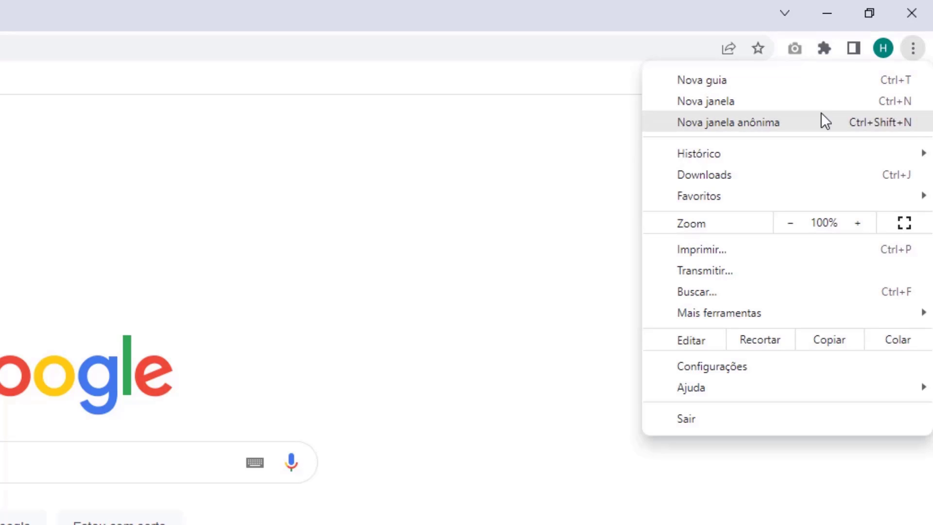
pyautogui.moveTo(712, 316)
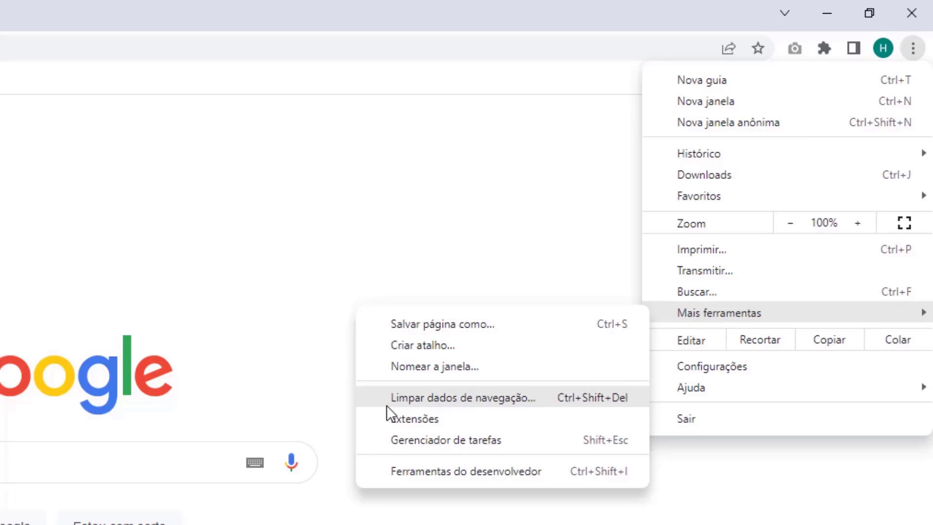
pyautogui.click(454, 399)
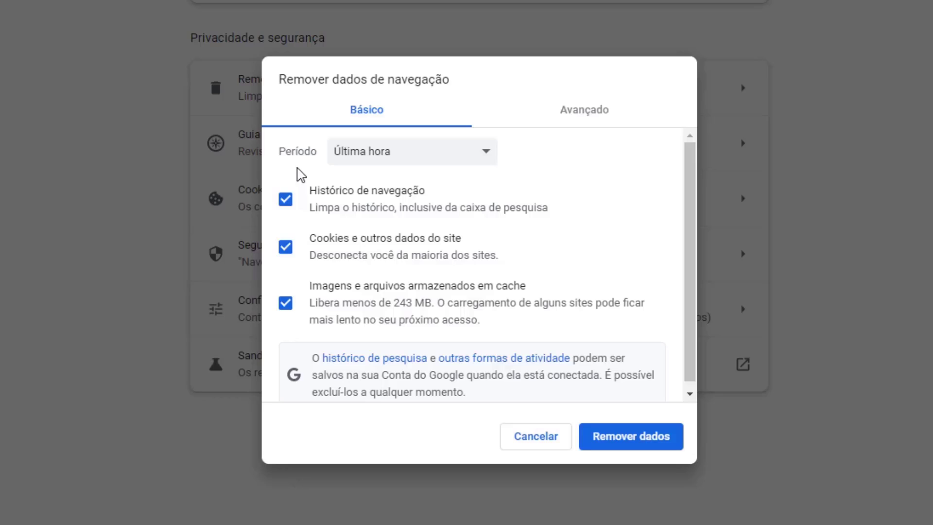
pyautogui.click(365, 161)
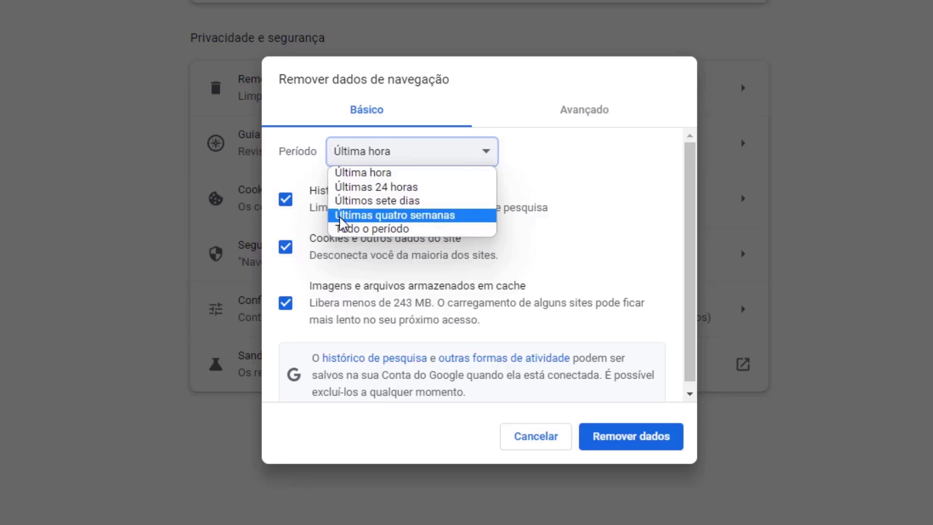
pyautogui.click(343, 174)
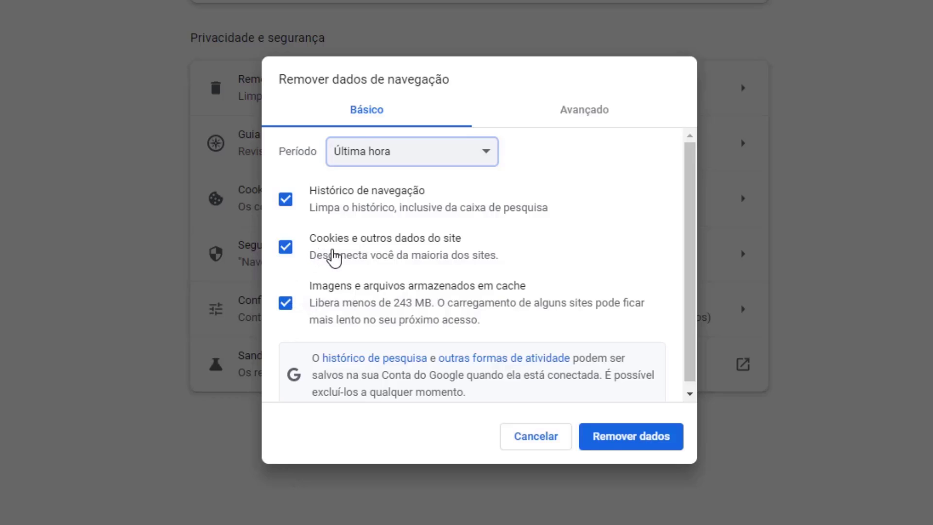
pyautogui.click(287, 206)
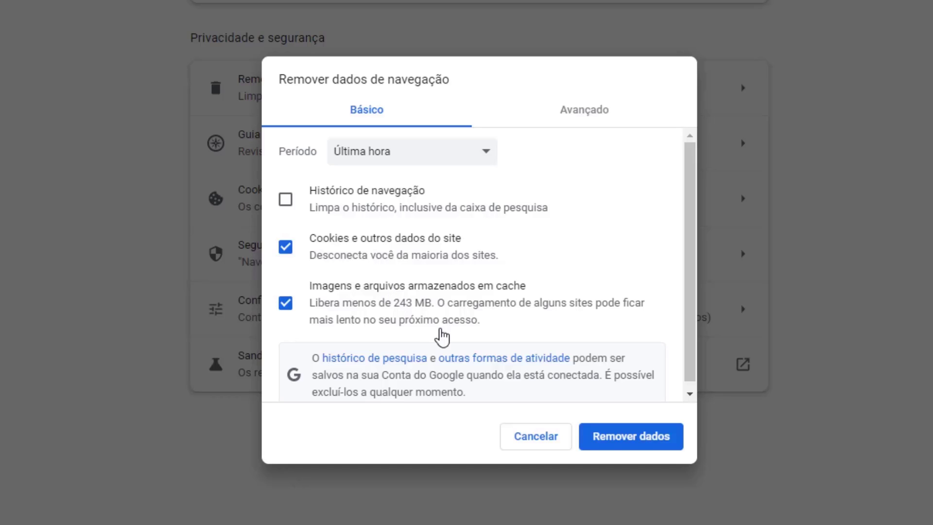
pyautogui.click(627, 441)
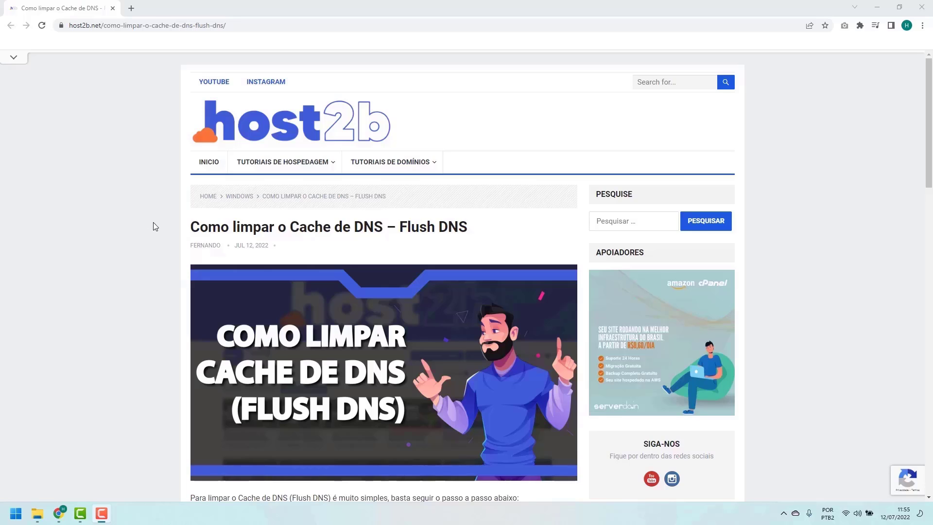
# Step: Consult the DNS cache article's instructions and launch Prompt de Comando as administrator by searching for cmd
pyautogui.scroll(-3, 156, 221)
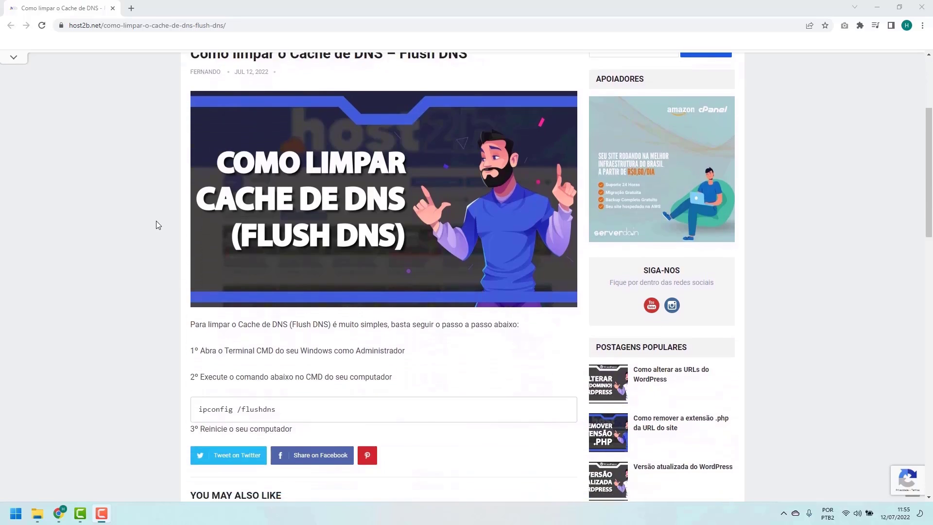
pyautogui.scroll(-2, 156, 220)
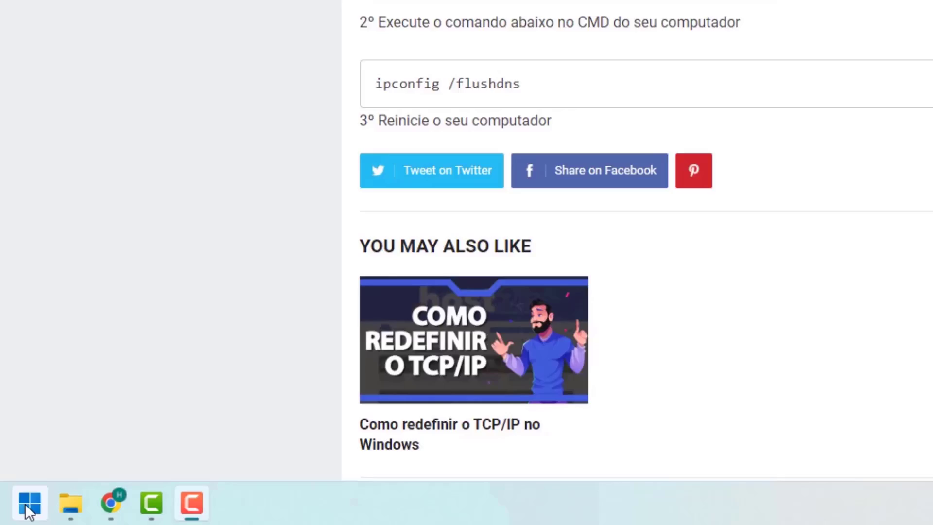
pyautogui.click(36, 494)
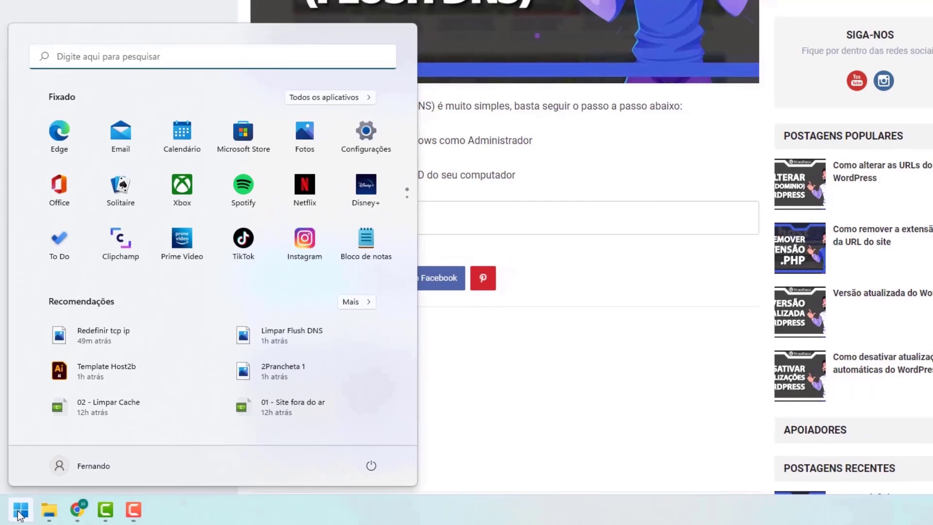
pyautogui.click(70, 62)
pyautogui.write('cmd')
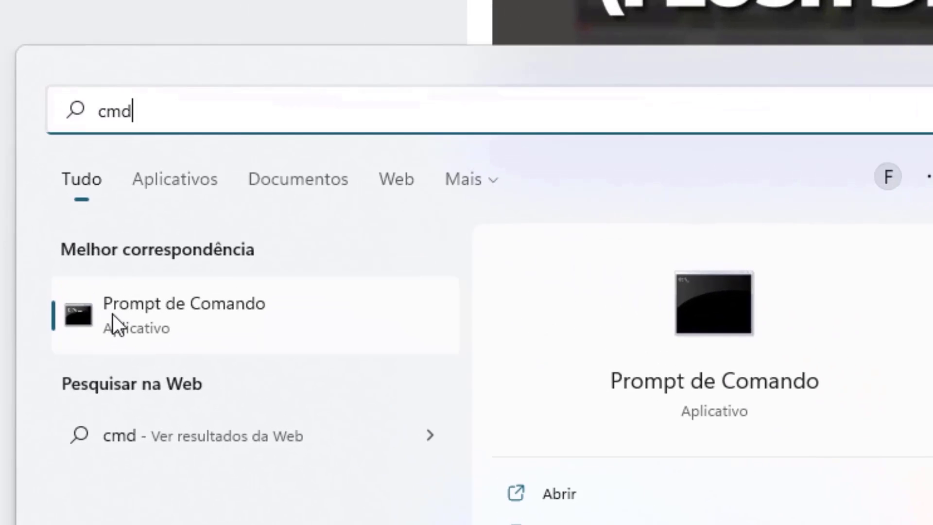
pyautogui.rightClick(148, 315)
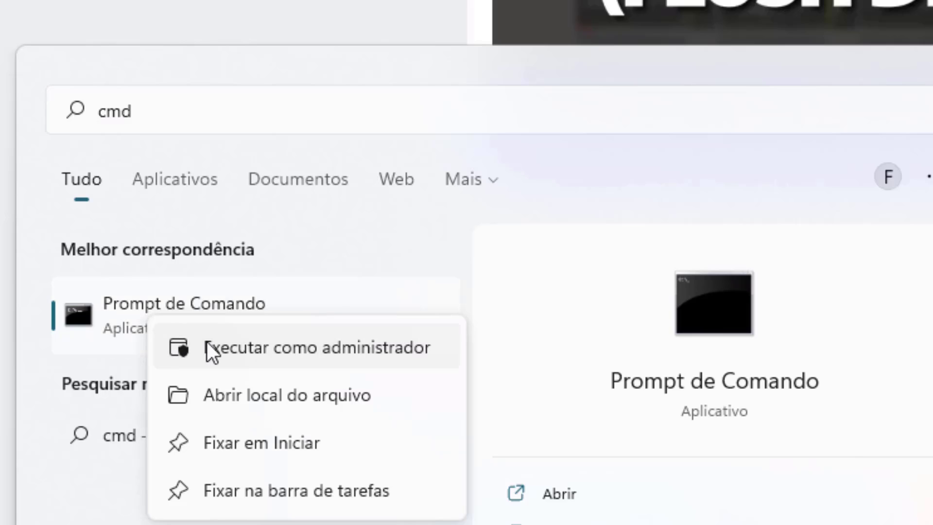
pyautogui.click(249, 348)
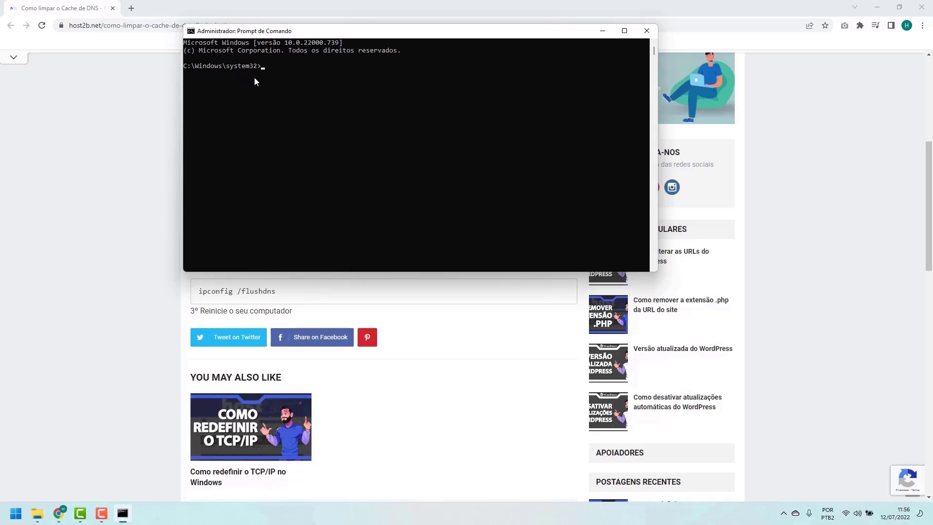
# Step: Flush the DNS cache by running ipconfig /flushdns in the administrator command prompt
pyautogui.click(165, 294)
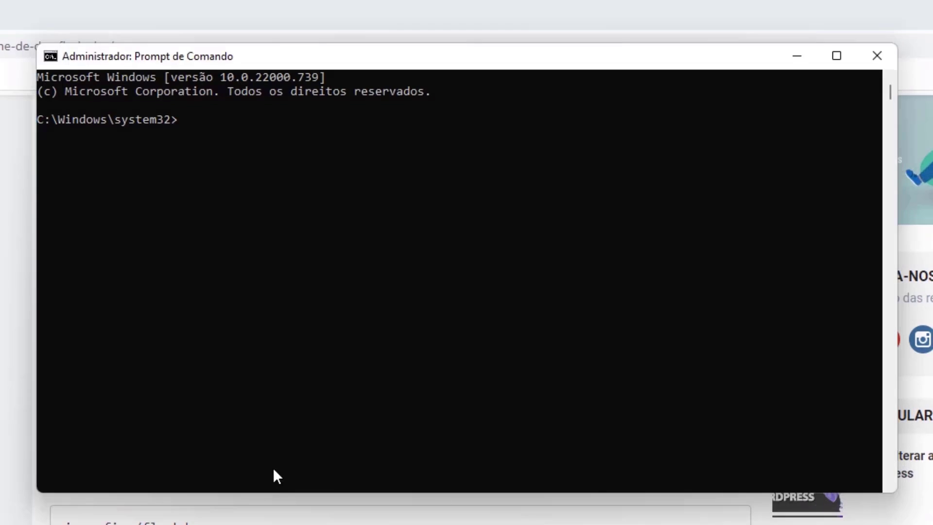
pyautogui.click(313, 360)
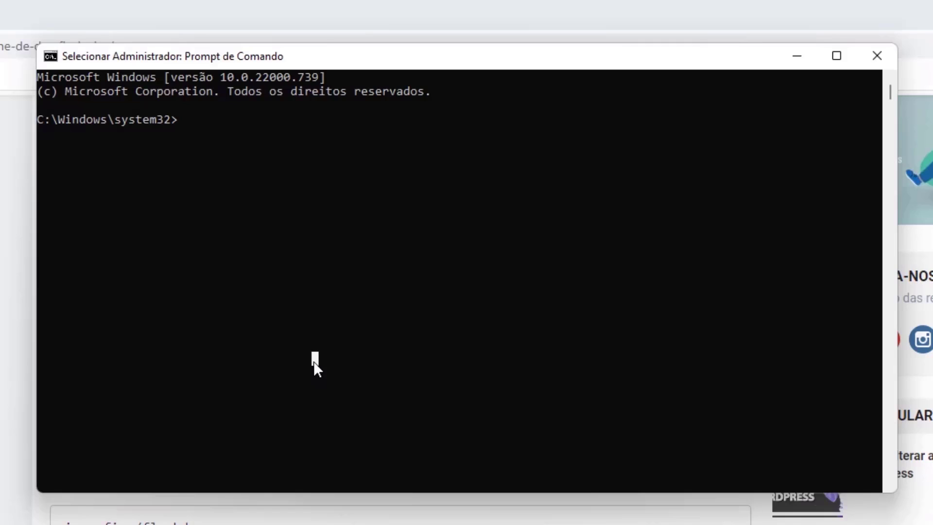
pyautogui.write('ipco')
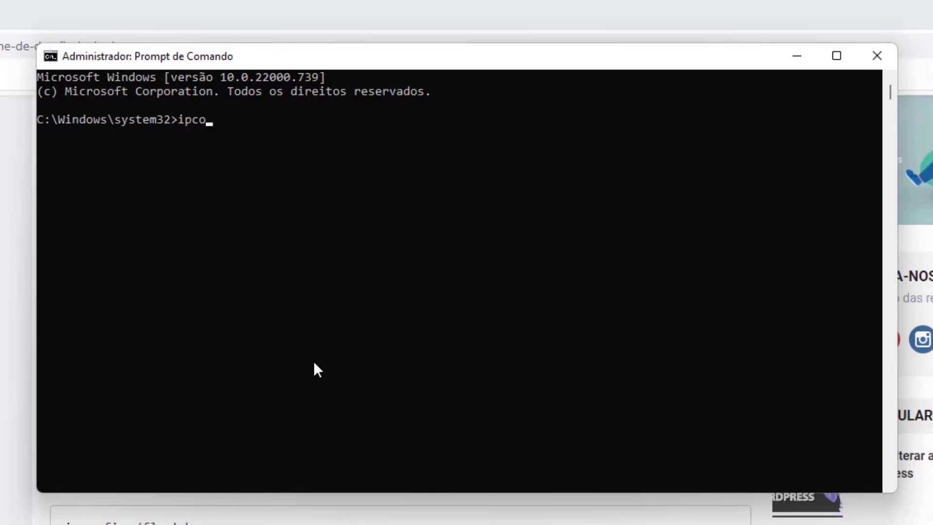
pyautogui.write('nfig /flushd')
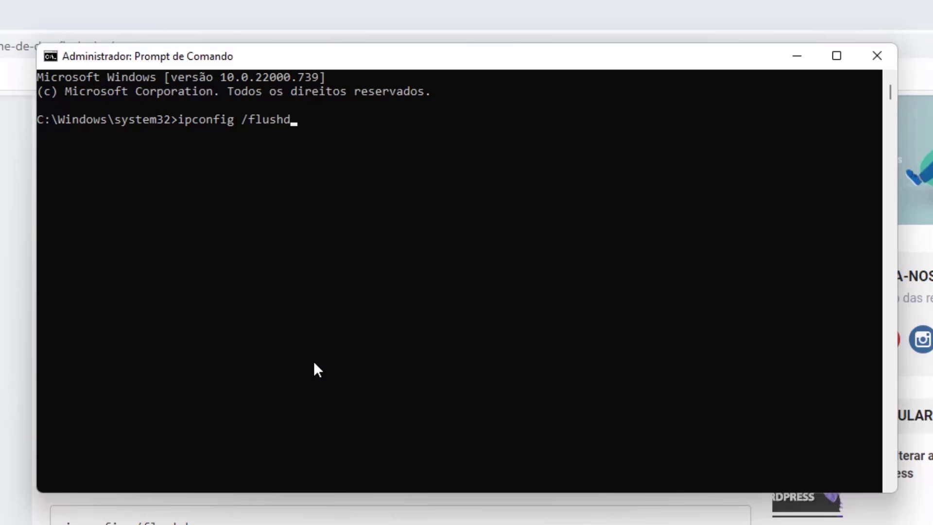
pyautogui.write('ns')
pyautogui.press('Return')
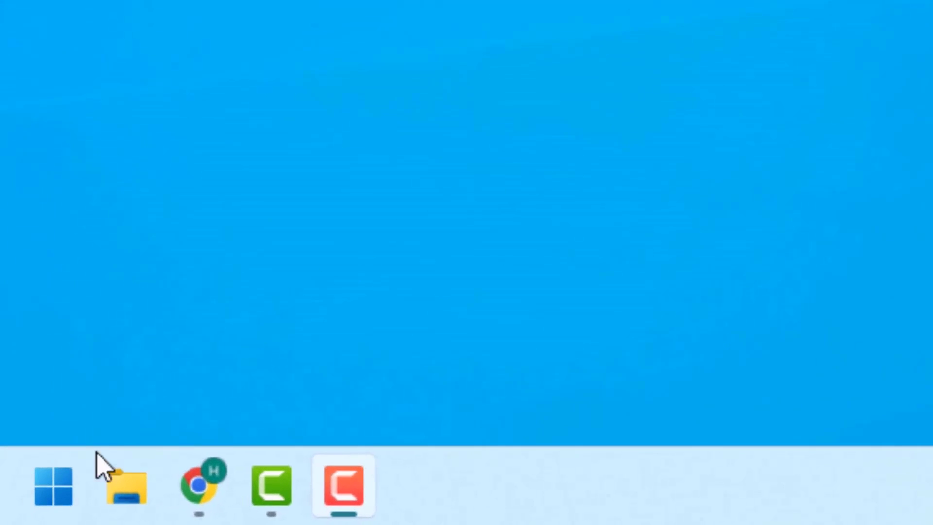
# Step: Search Windows for "painel de controle" and open the Painel de Controle
pyautogui.click(49, 489)
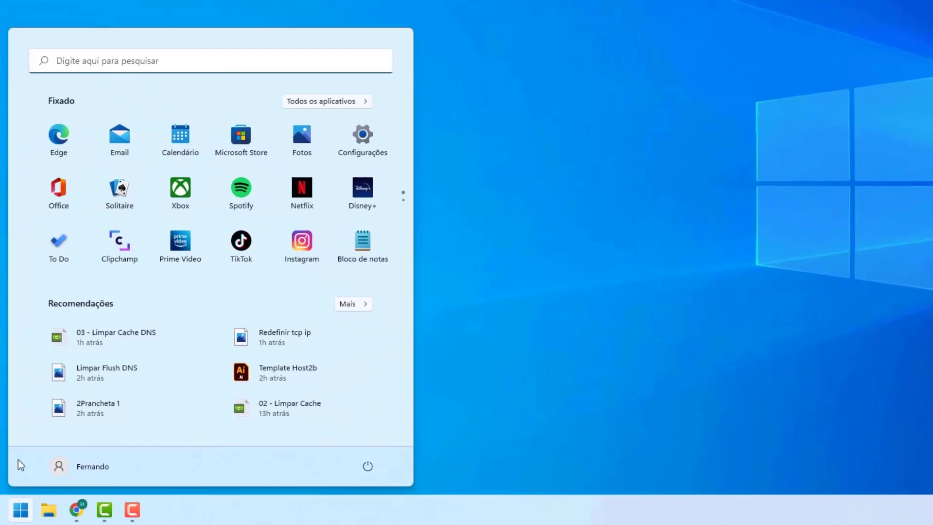
pyautogui.click(56, 69)
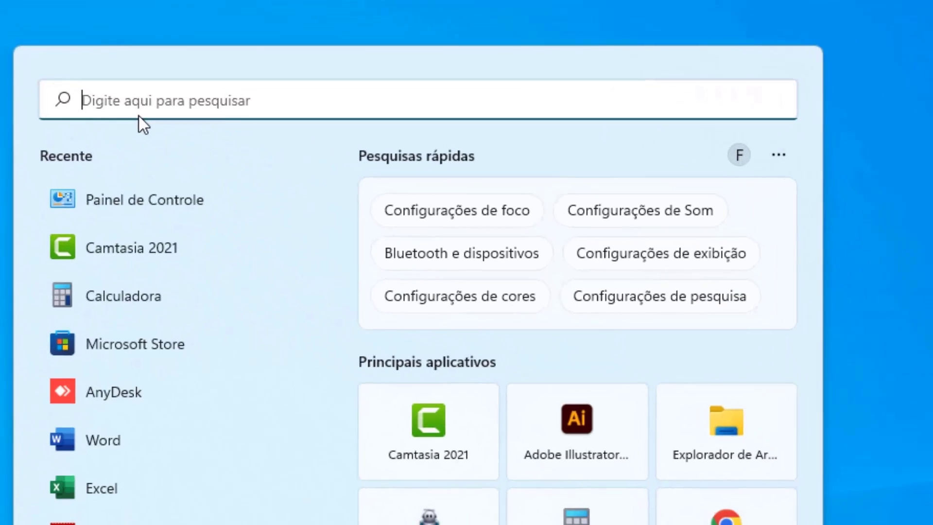
pyautogui.write('pai')
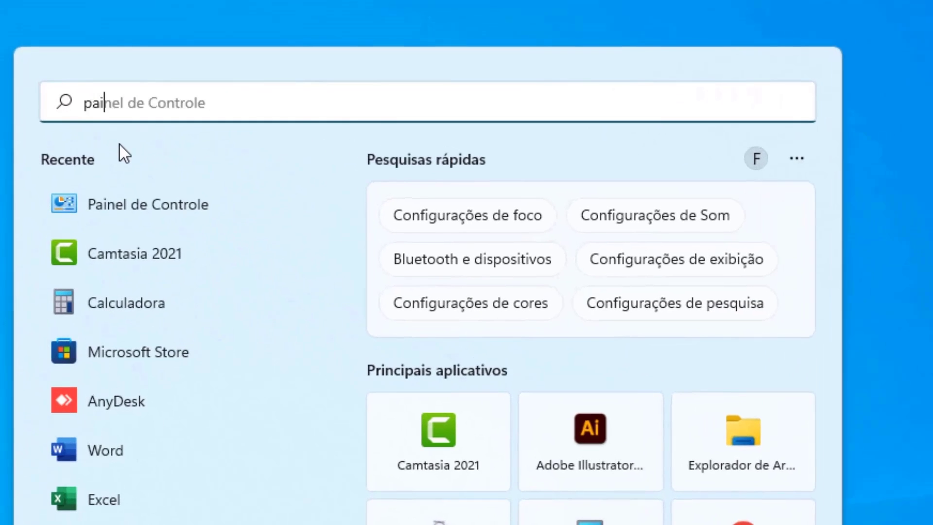
pyautogui.write('nel de controle')
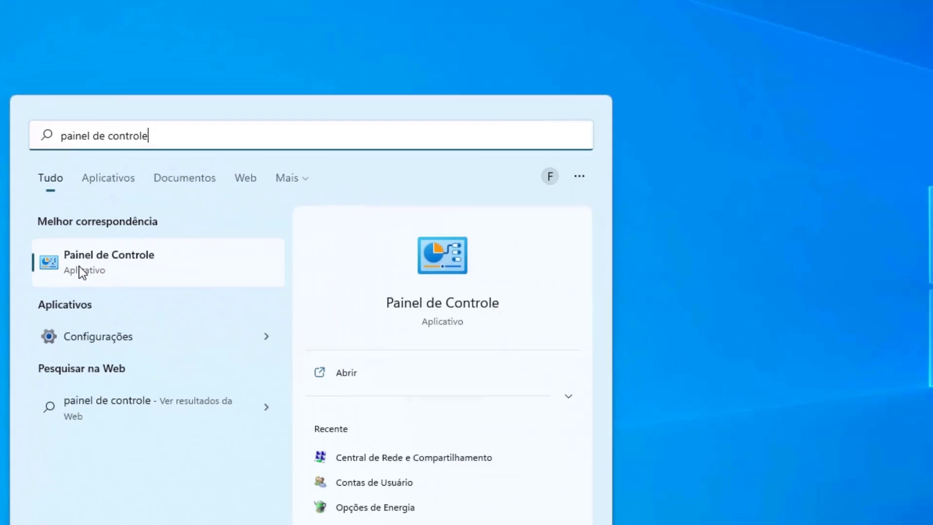
pyautogui.click(109, 281)
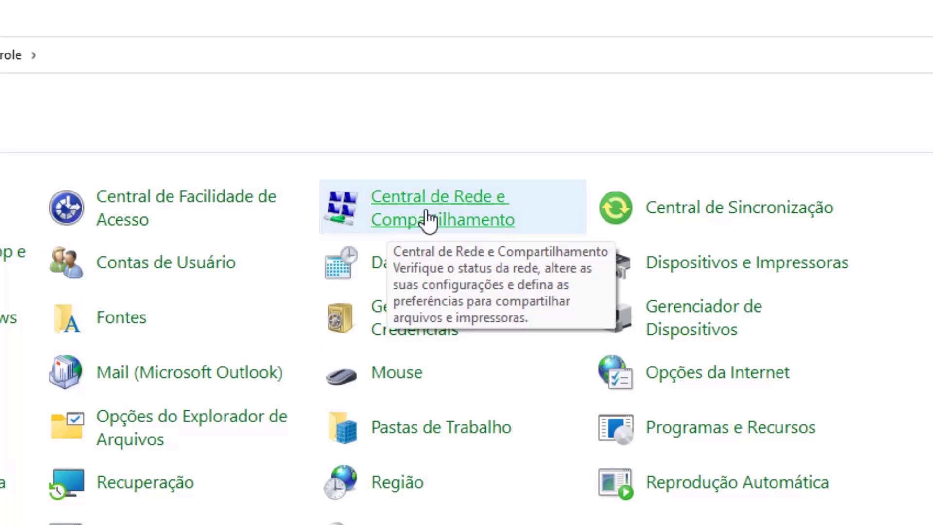
# Step: Open the Protocolo IP Versão 4 (TCP/IPv4) properties of the active Wi-Fi connection from Central de Rede e Compartilhamento
pyautogui.click(427, 214)
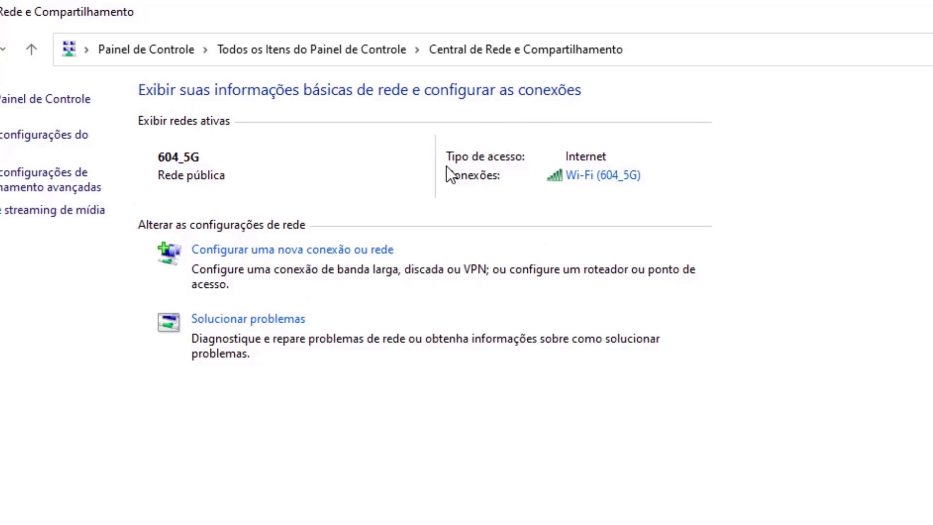
pyautogui.click(582, 175)
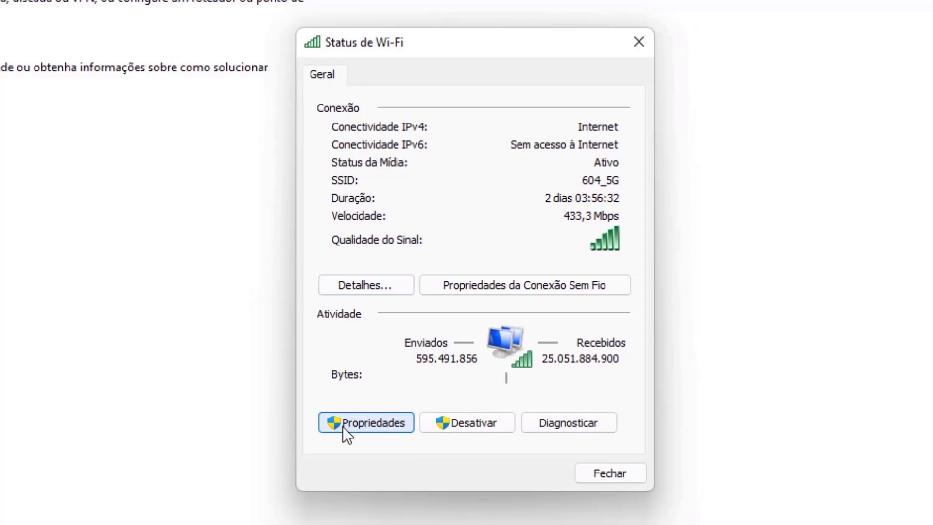
pyautogui.click(363, 426)
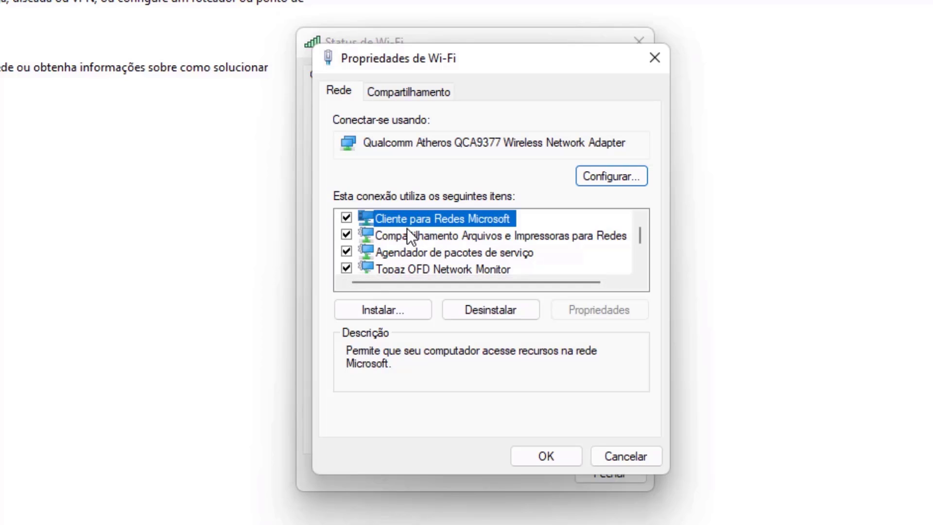
pyautogui.scroll(-1, 440, 224)
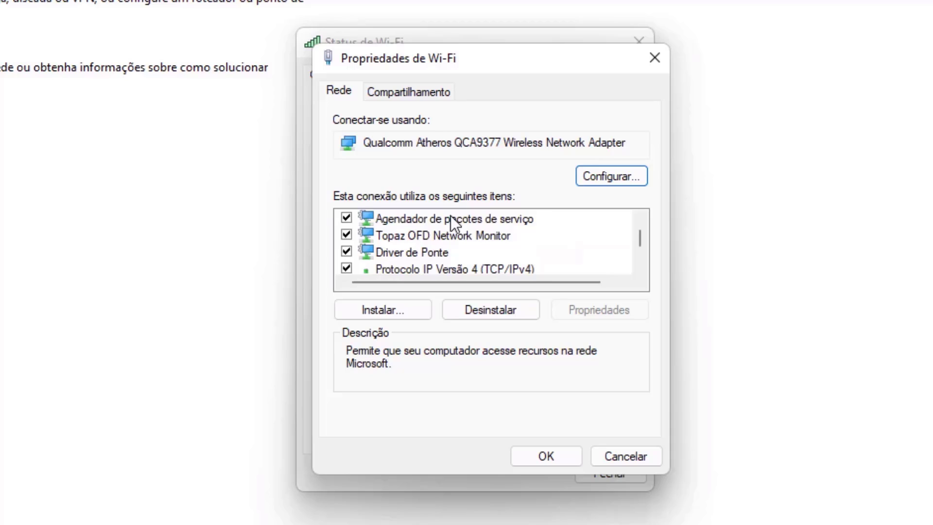
pyautogui.scroll(-1, 450, 221)
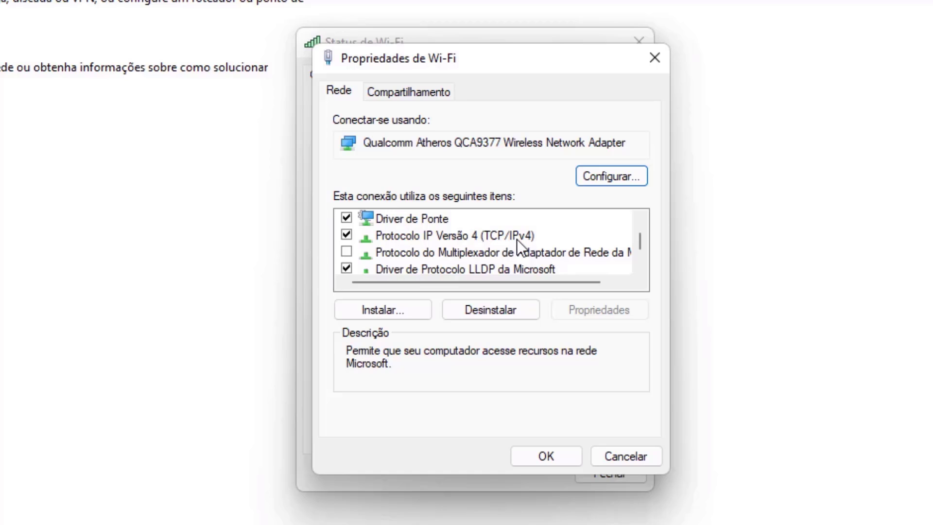
pyautogui.click(445, 236)
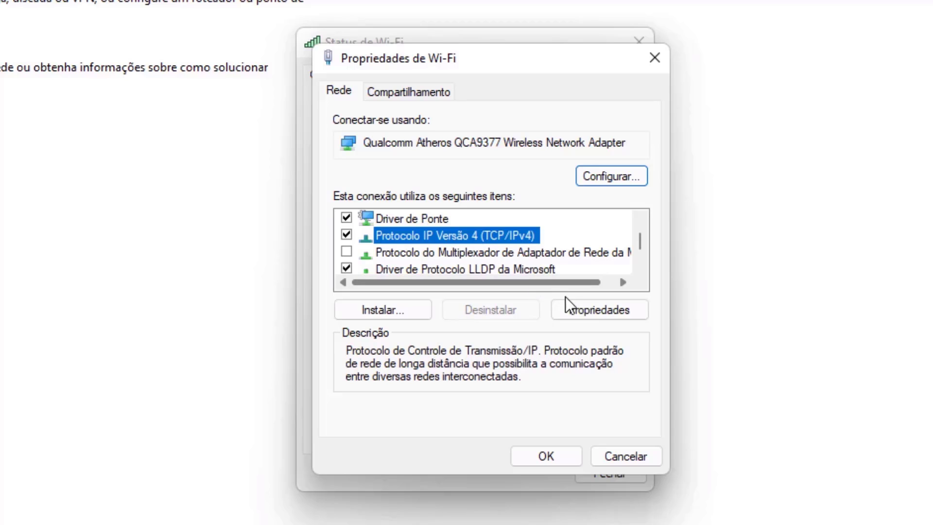
pyautogui.click(586, 316)
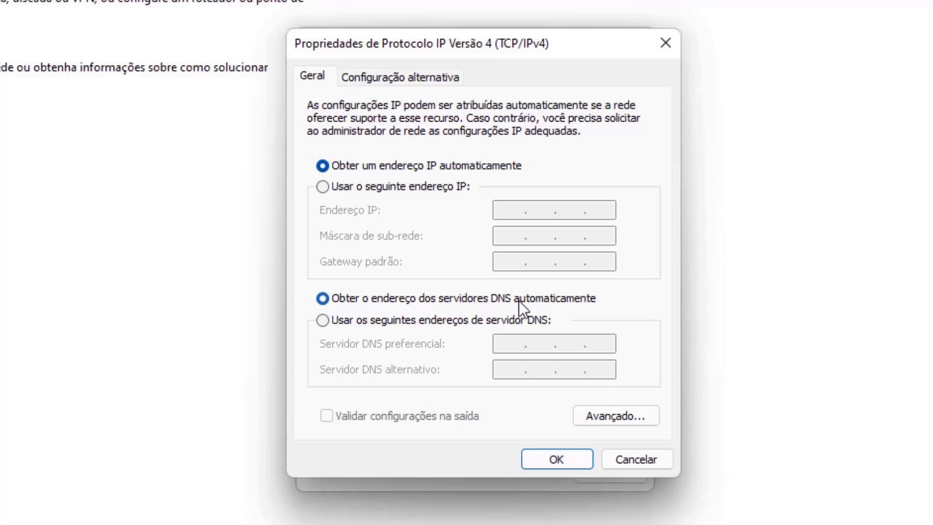
# Step: Use manual DNS server addresses, with 8.8.8.8 as the preferred server and 8.8.4.4 as the alternate, and confirm the settings
pyautogui.click(322, 321)
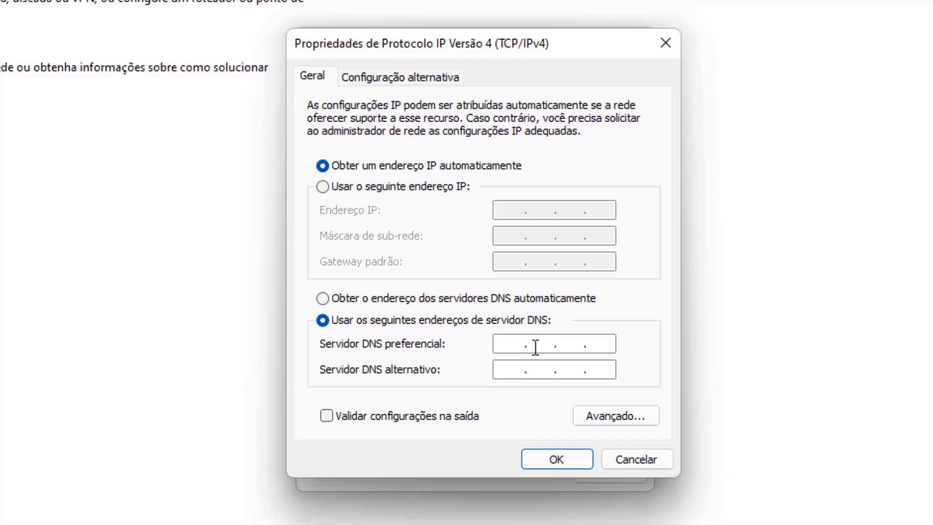
pyautogui.write('8.8.8.8')
pyautogui.click(509, 377)
pyautogui.write('8')
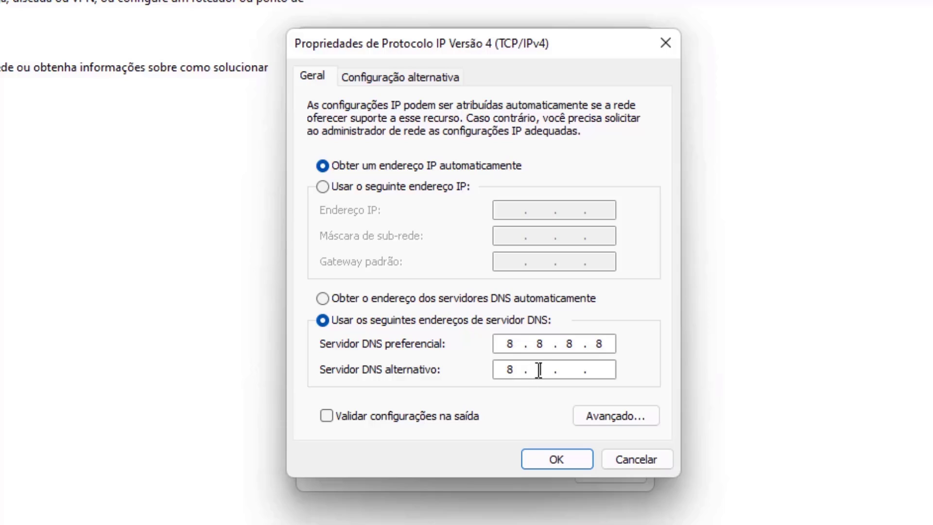
pyautogui.write('.8.4.4')
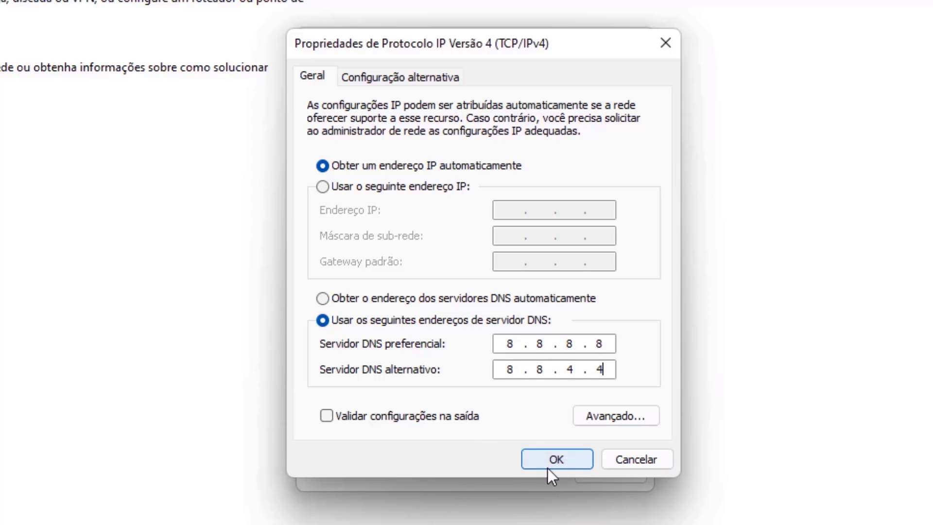
pyautogui.click(561, 461)
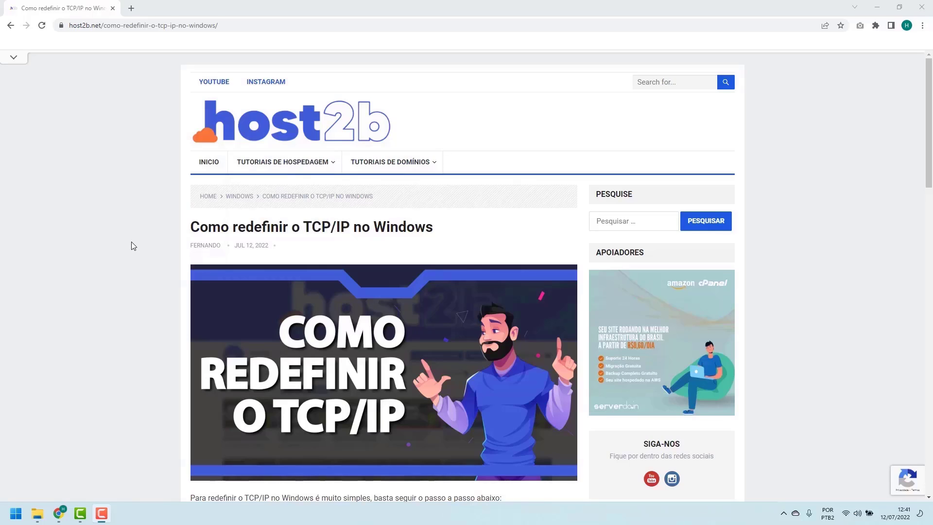
# Step: Review the TCP/IP reset instructions in the article, then search Windows for "cmd" and run Prompt de Comando as administrator
pyautogui.scroll(-5, 135, 245)
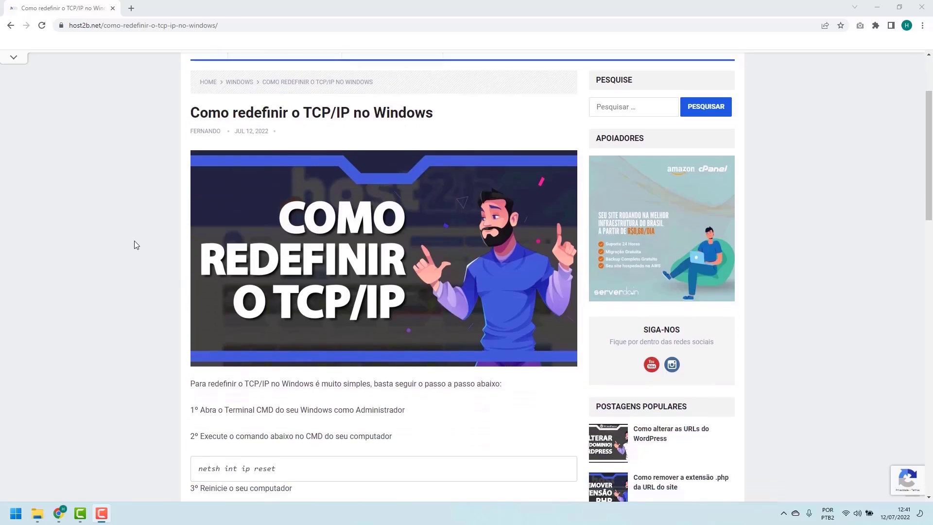
pyautogui.scroll(-1, 135, 244)
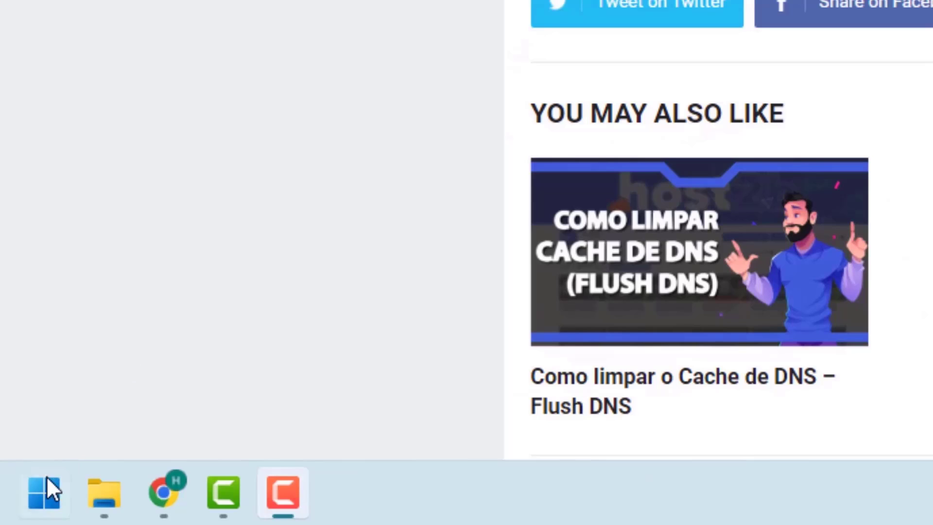
pyautogui.click(40, 491)
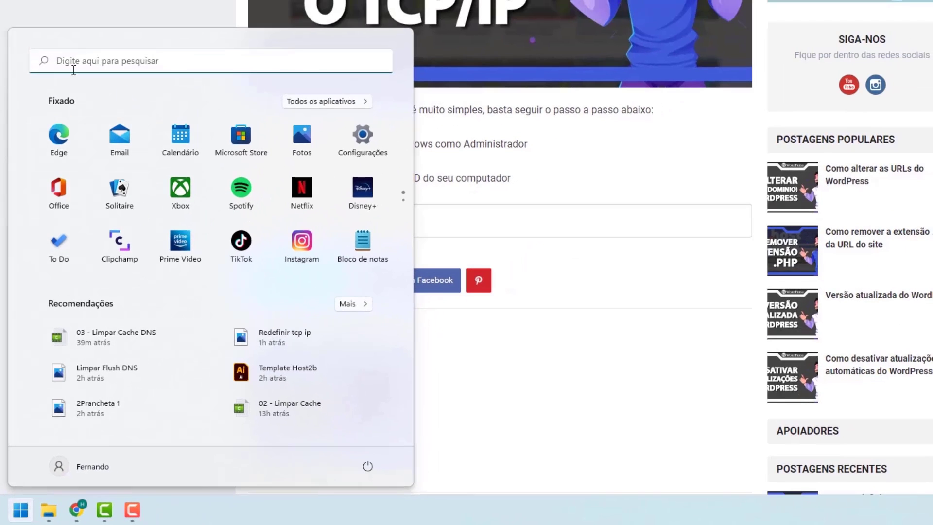
pyautogui.write('cmd')
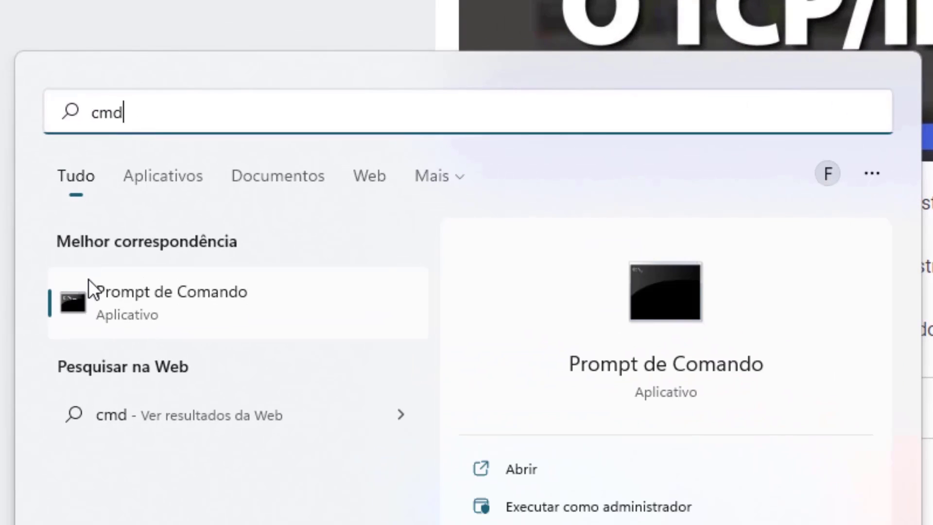
pyautogui.rightClick(138, 296)
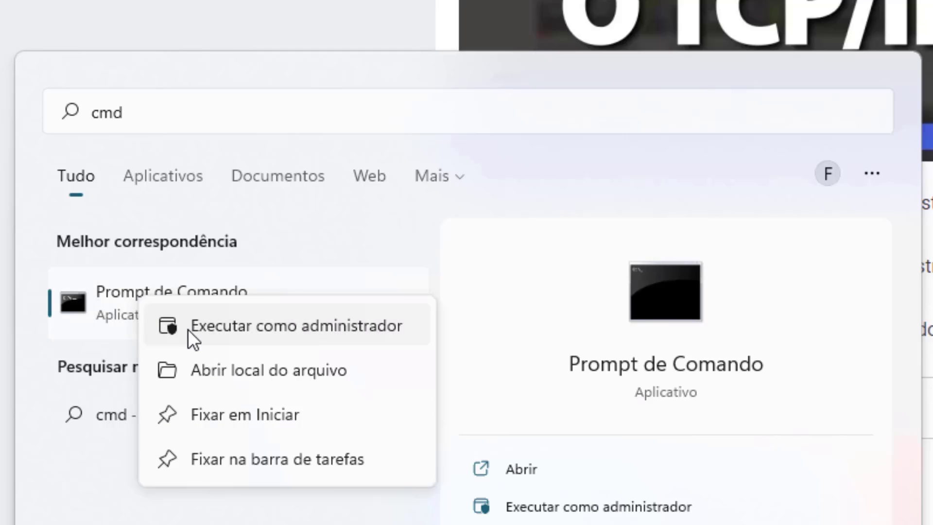
pyautogui.click(266, 326)
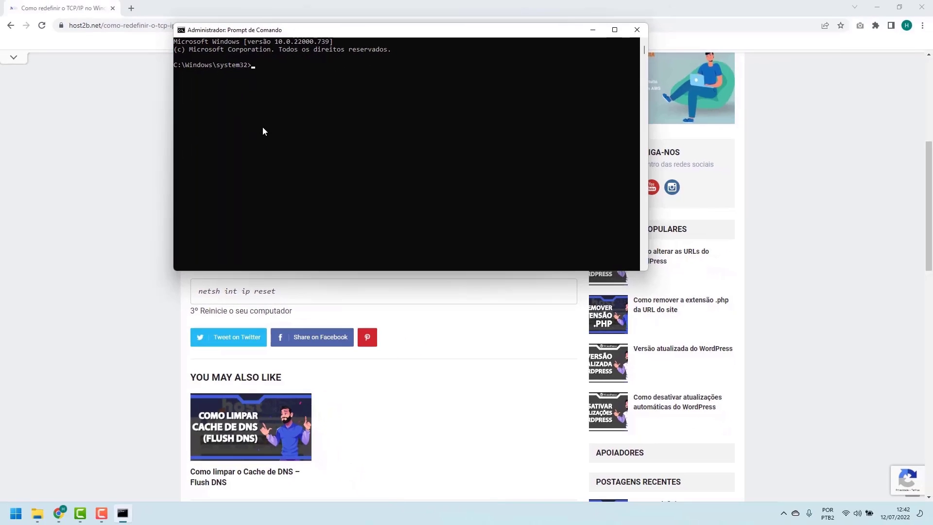
# Step: Switch back to the TCP/IP reset article in Chrome to copy the netsh int ip reset command
pyautogui.click(161, 195)
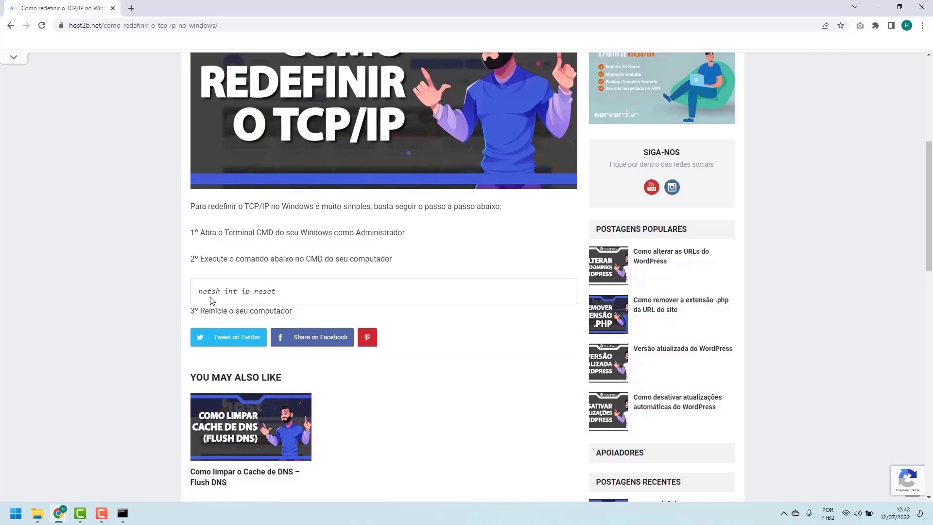